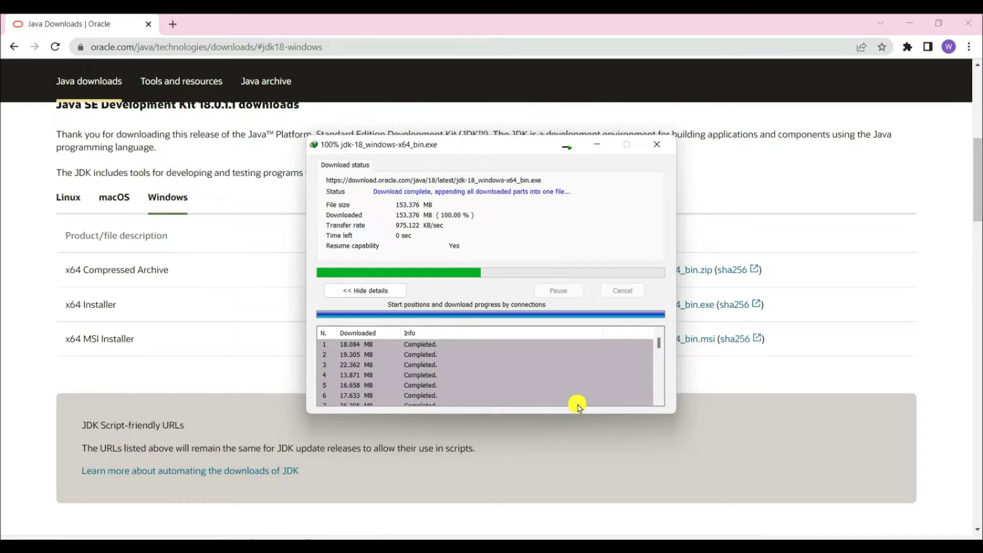
Open the folder holding the finished JDK download and run jdk-18_windows-x64_bin.exe as administrator
click(389, 319)
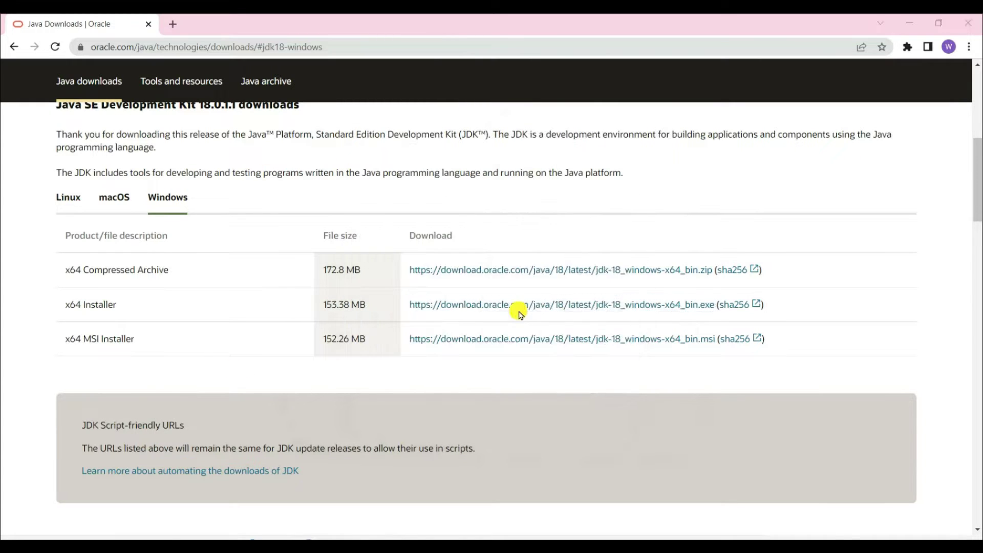
right_click(207, 152)
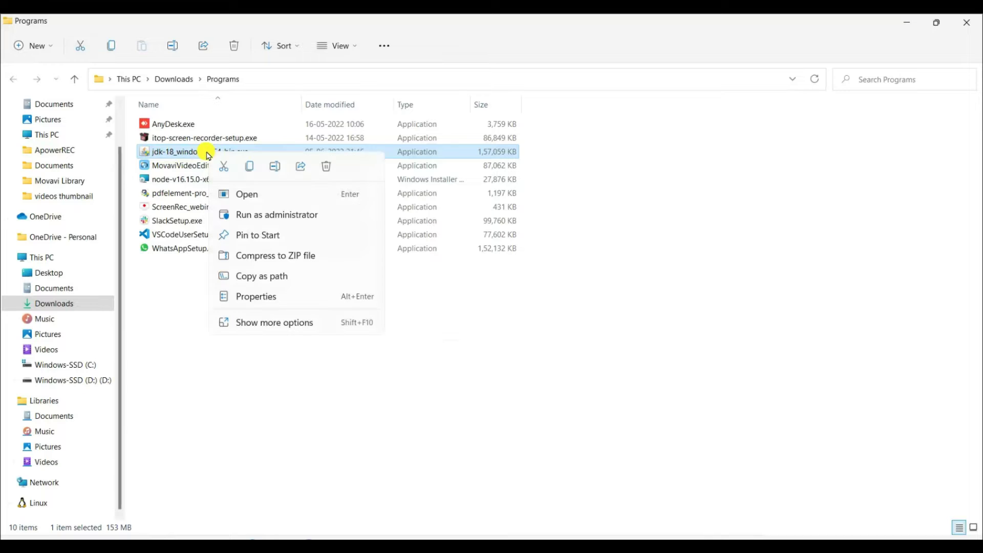
click(263, 215)
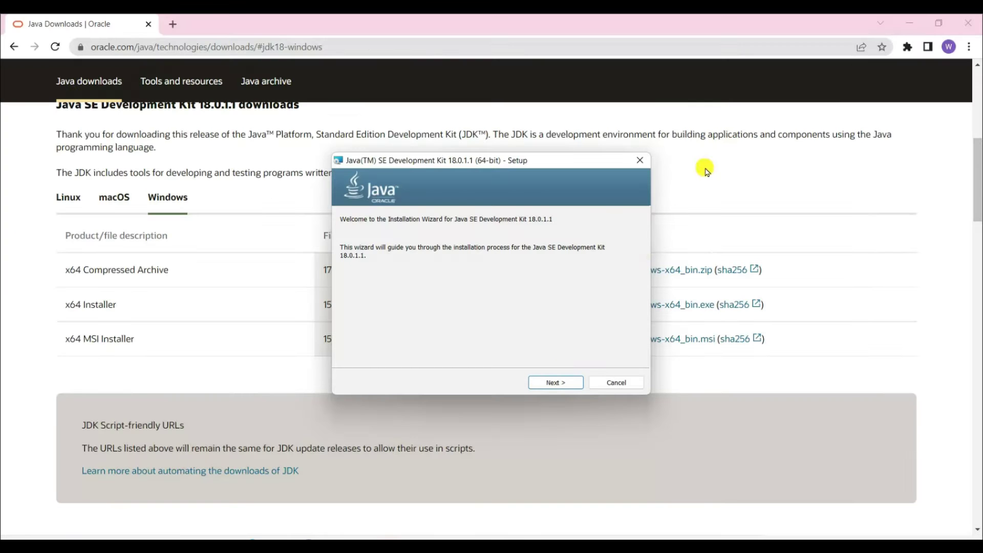
Install Java SE Development Kit 18.0.1.1 with the default settings, minimise the windows behind it and close the finished installer
click(555, 382)
click(558, 383)
click(904, 23)
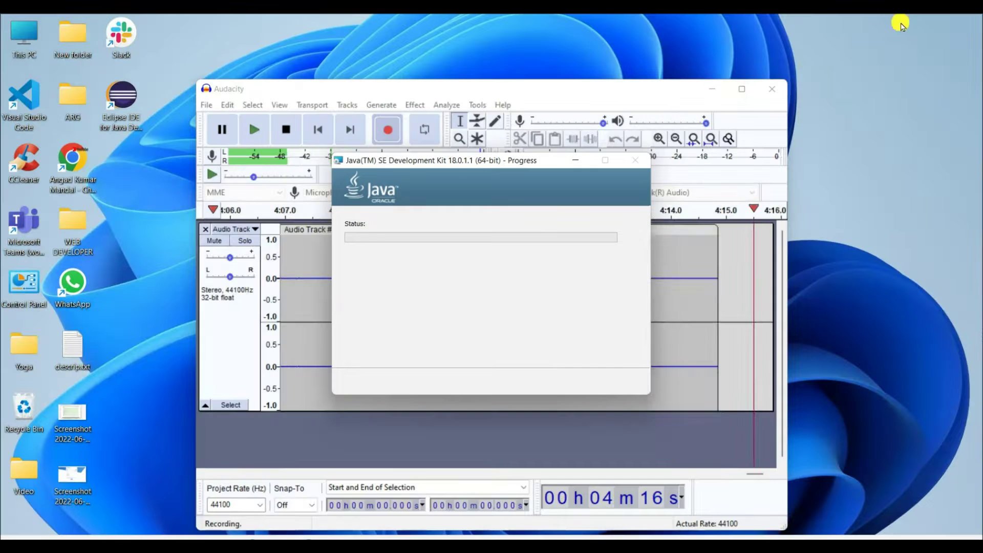
click(708, 91)
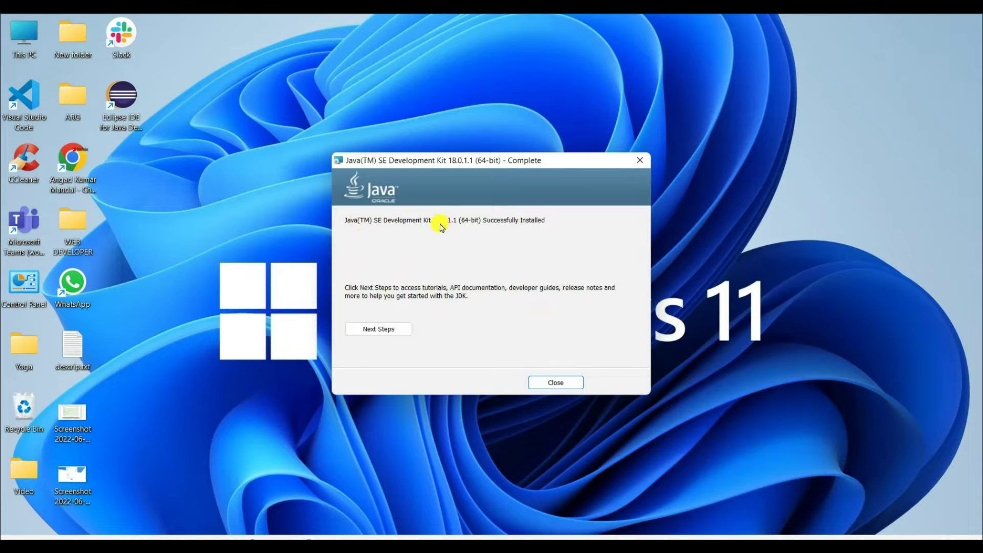
click(555, 382)
Open the Environment Variables dialog through the advanced system settings on the system's About page in Windows Settings
click(12, 535)
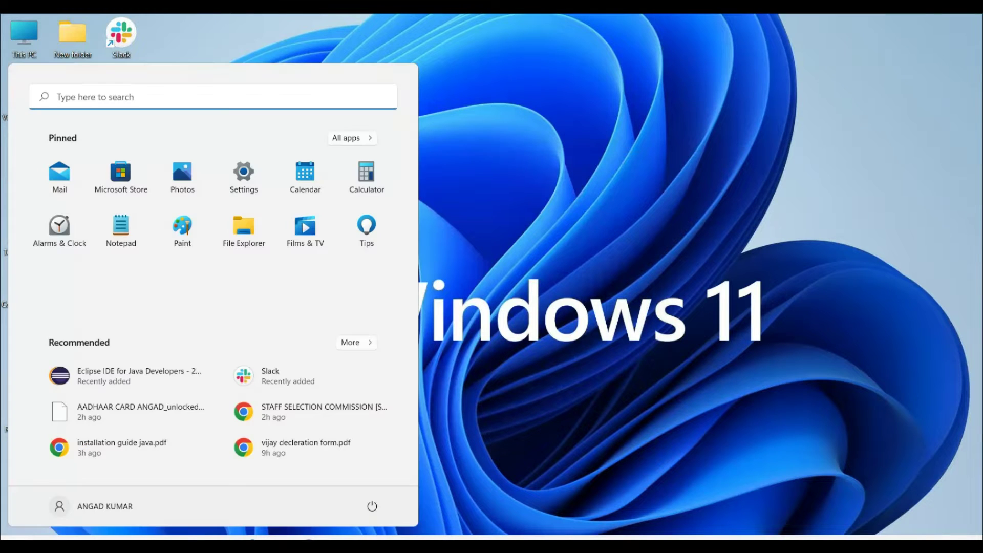
text(settings)
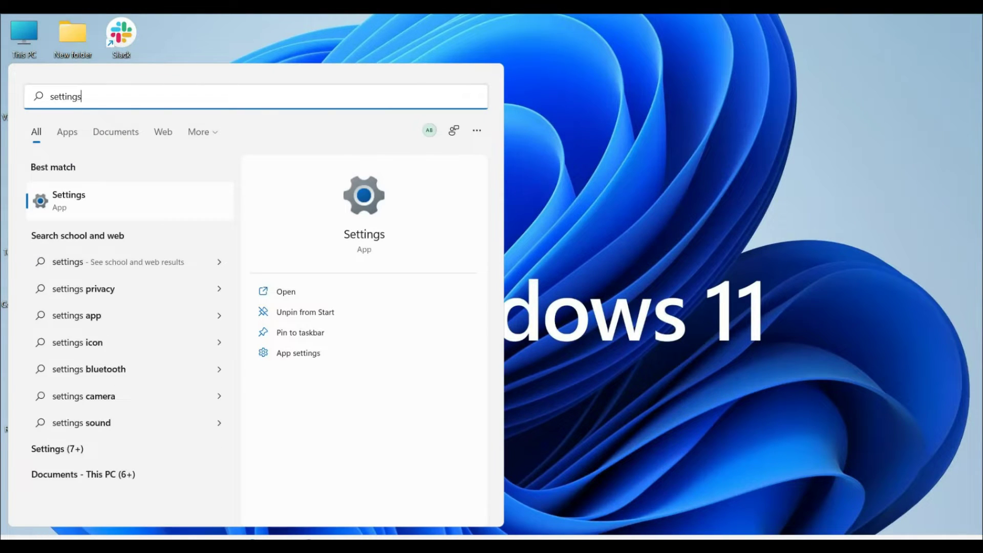
key(Return)
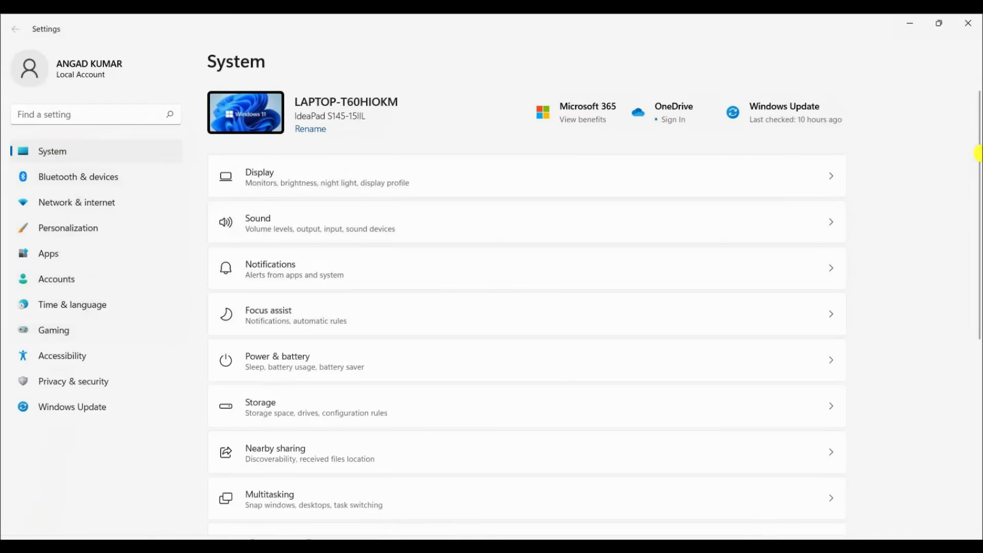
scroll(975, 169, down, 8)
click(264, 486)
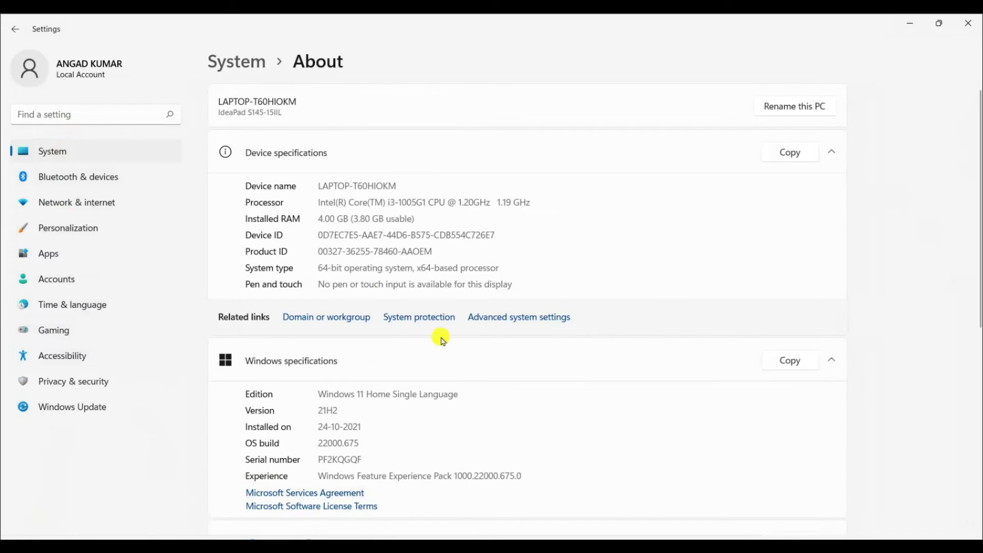
click(529, 317)
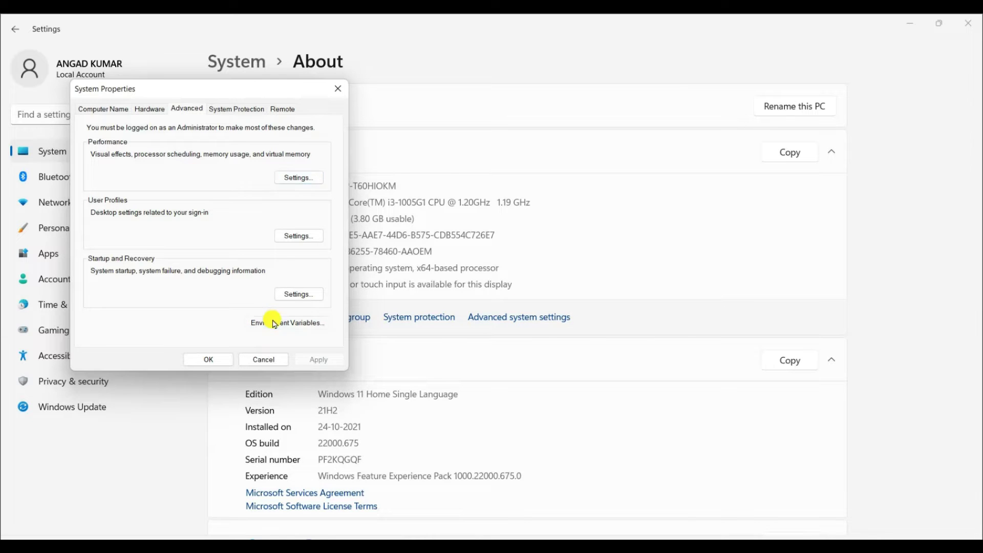
click(272, 322)
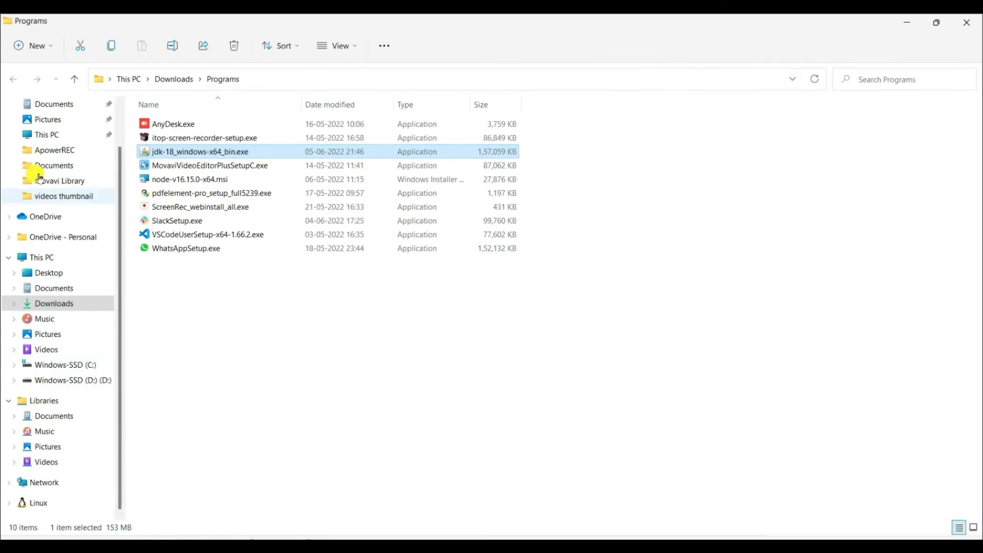
In File Explorer, open C:\Program Files\Java\jdk-18.0.1.1\bin and copy the folder's path
click(46, 134)
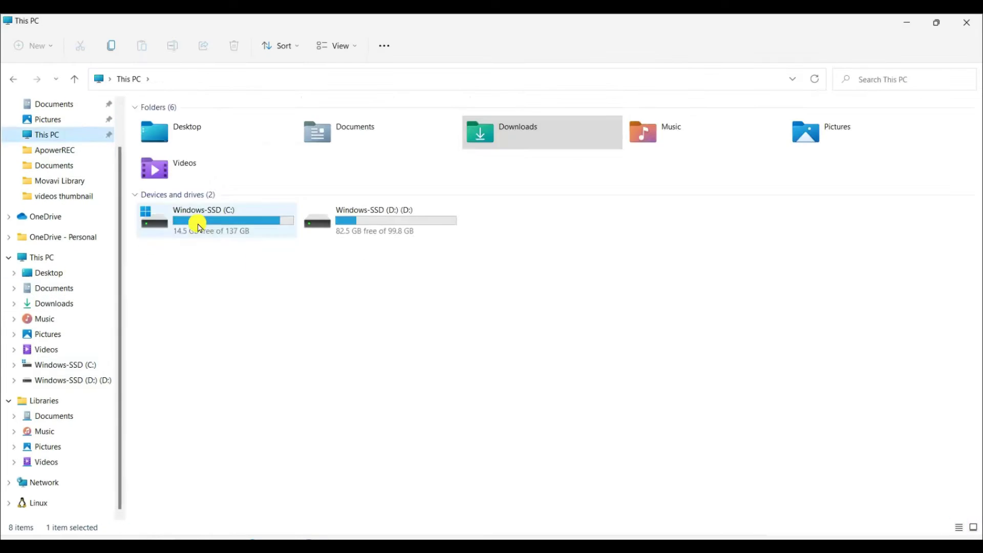
double_click(205, 237)
double_click(152, 153)
double_click(205, 289)
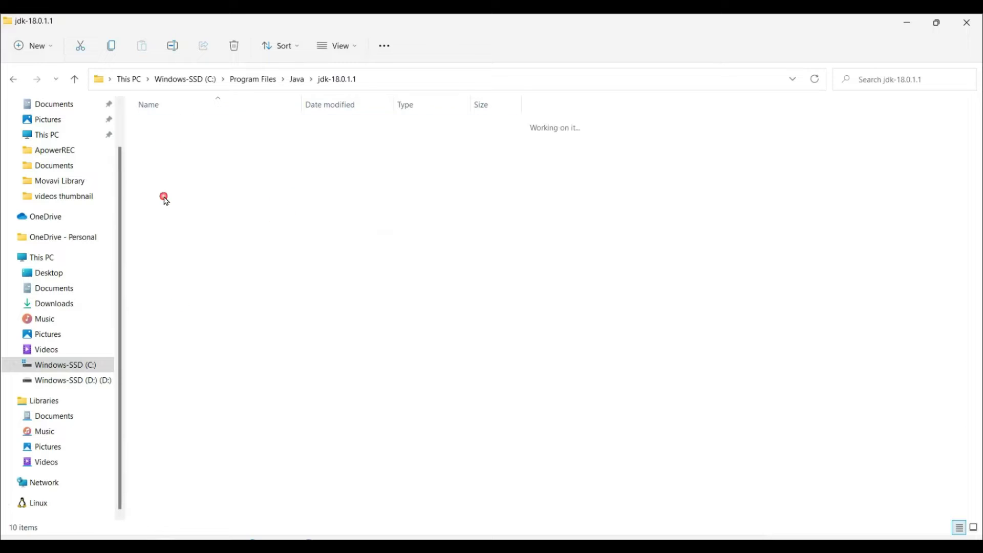
double_click(171, 125)
double_click(169, 123)
click(430, 78)
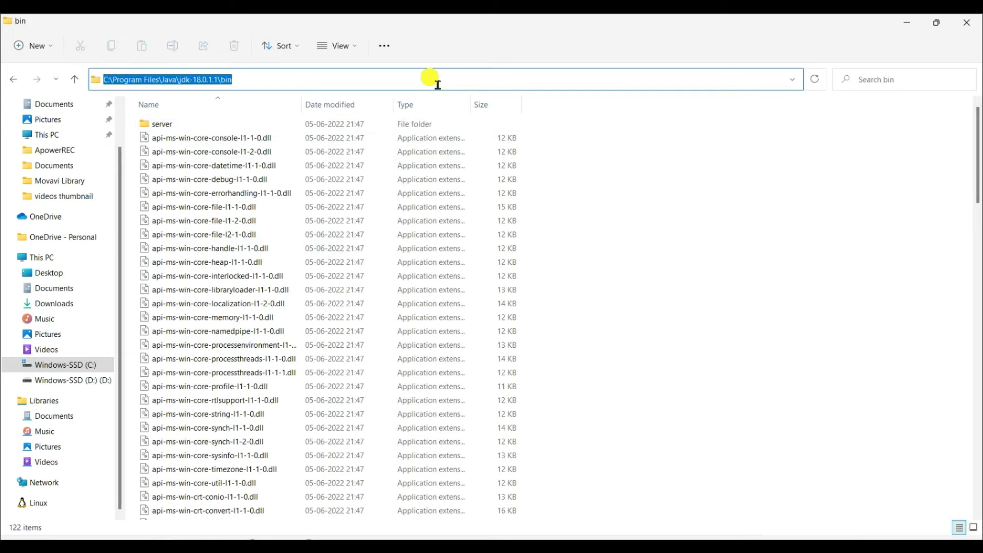
right_click(156, 81)
click(193, 121)
Create a system variable jdk with the value C:\Program Files\Java\jdk-18.0.1.1\bin and accept the environment variable and system property changes
key(alt+Tab)
click(518, 416)
click(403, 265)
click(420, 282)
key(ctrl+v)
click(592, 308)
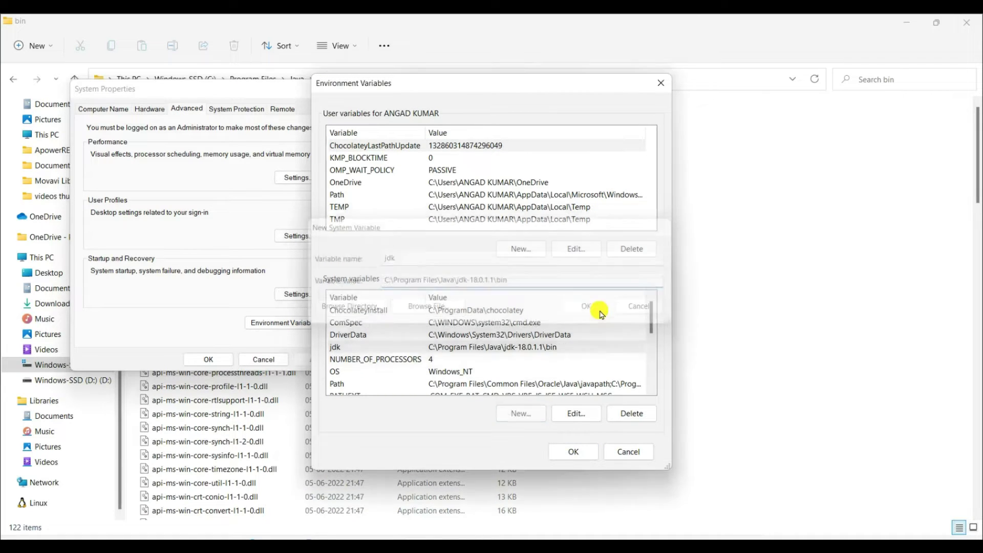
click(568, 450)
click(222, 366)
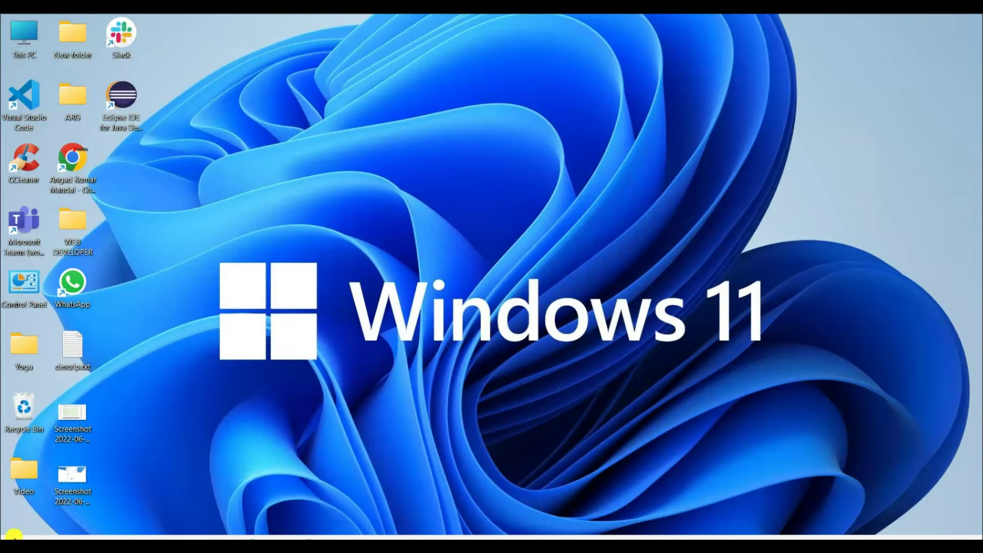
Open Command Prompt as administrator and try to run the copied path C:\Program Files\Java\jdk-18.0.1.1\bin
click(14, 536)
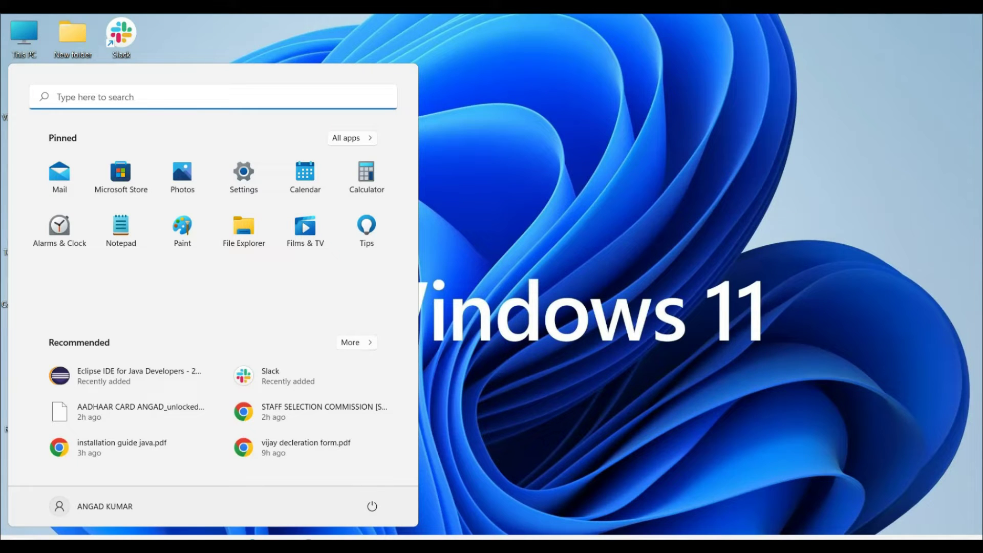
text(cmd)
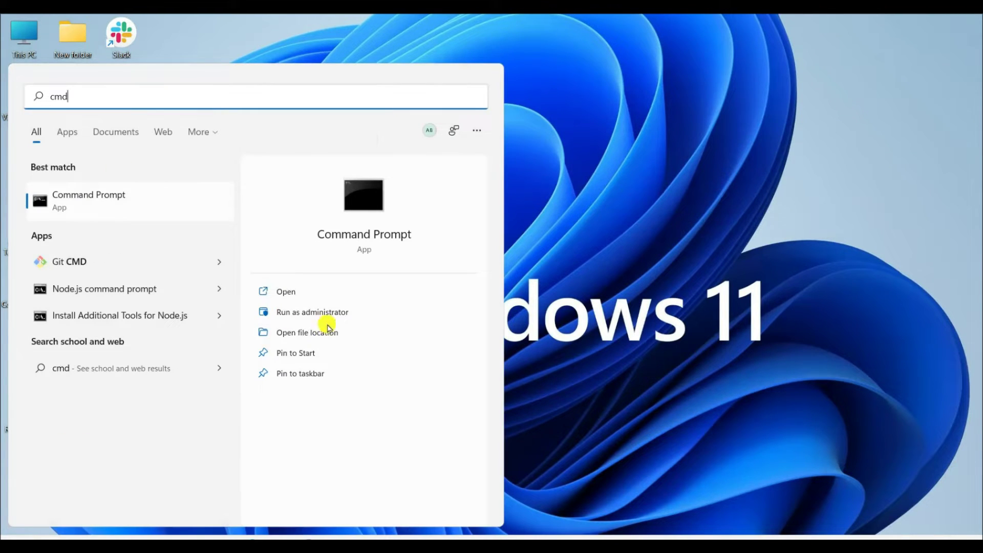
click(296, 313)
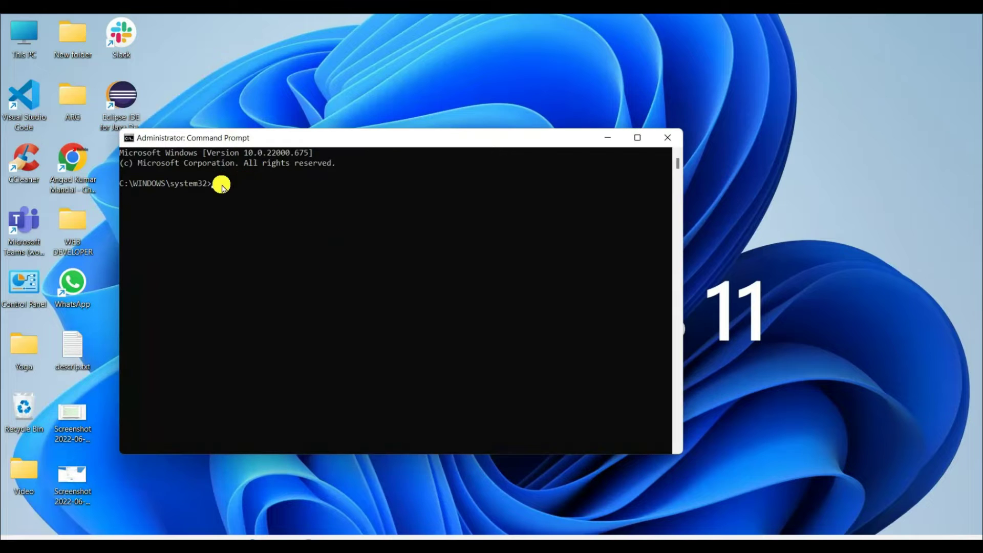
right_click(223, 185)
key(Return)
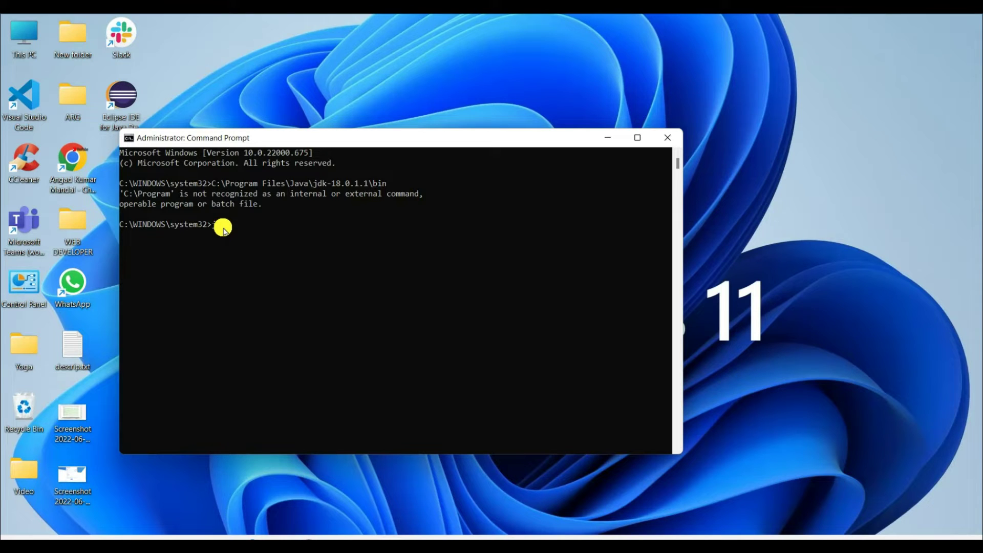
Check the installed Java version with java -version and close Command Prompt
text(java -version)
key(Return)
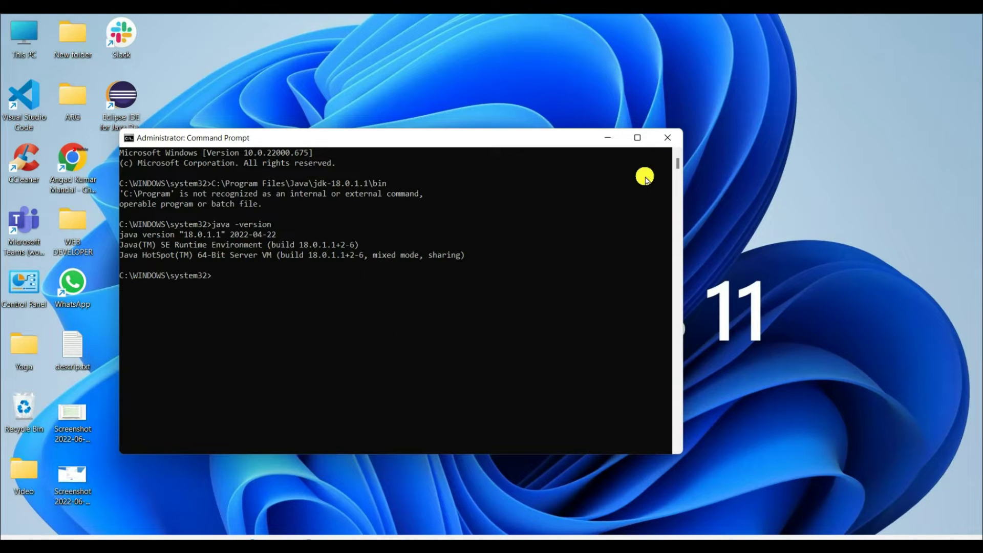
click(667, 138)
Switch to Chrome and search for "best ide for java" in a new tab
click(305, 535)
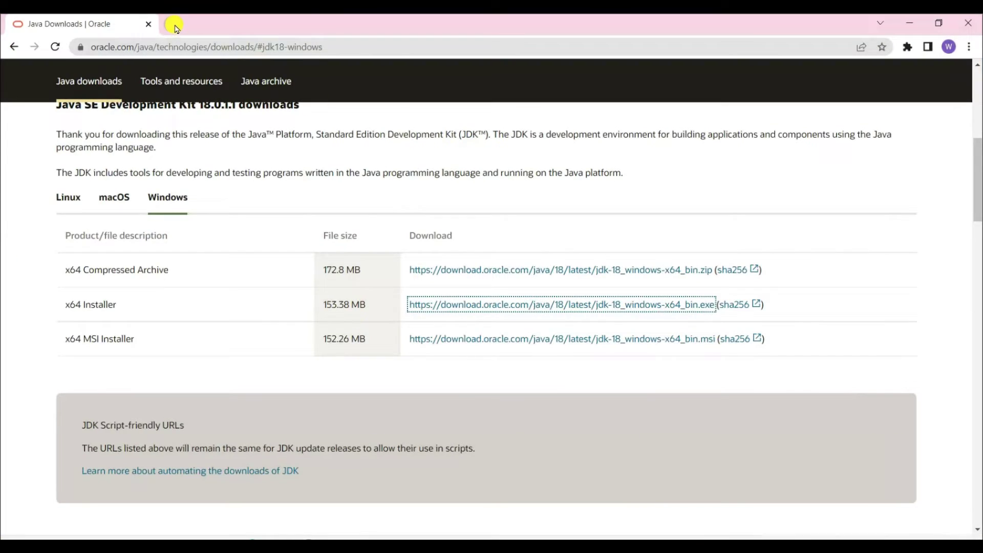
click(172, 23)
click(222, 48)
text(be)
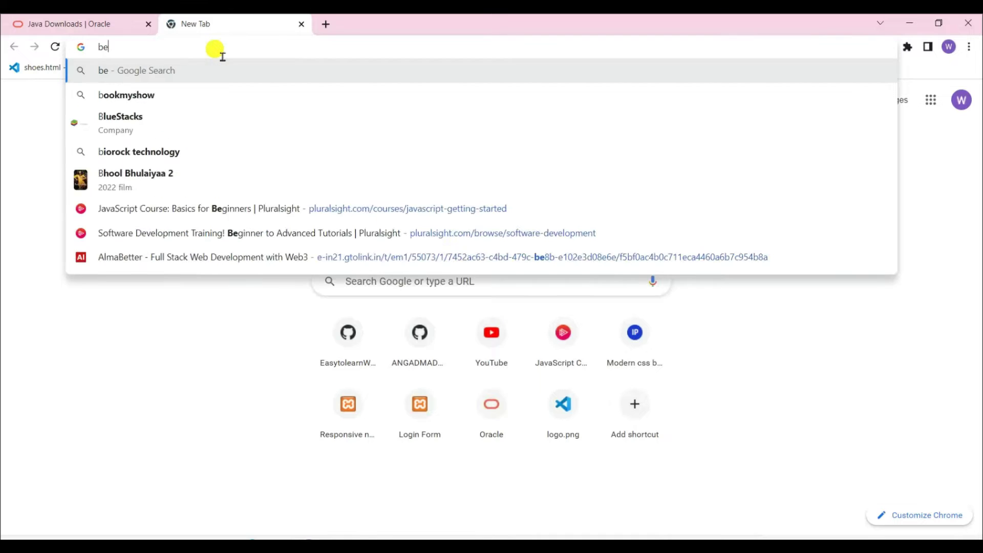
text(st ide for java)
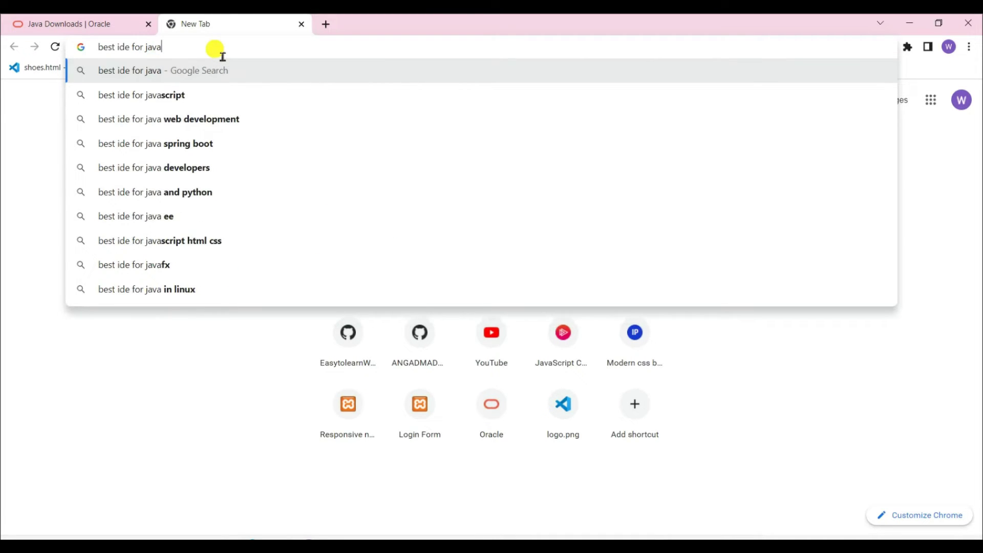
key(Return)
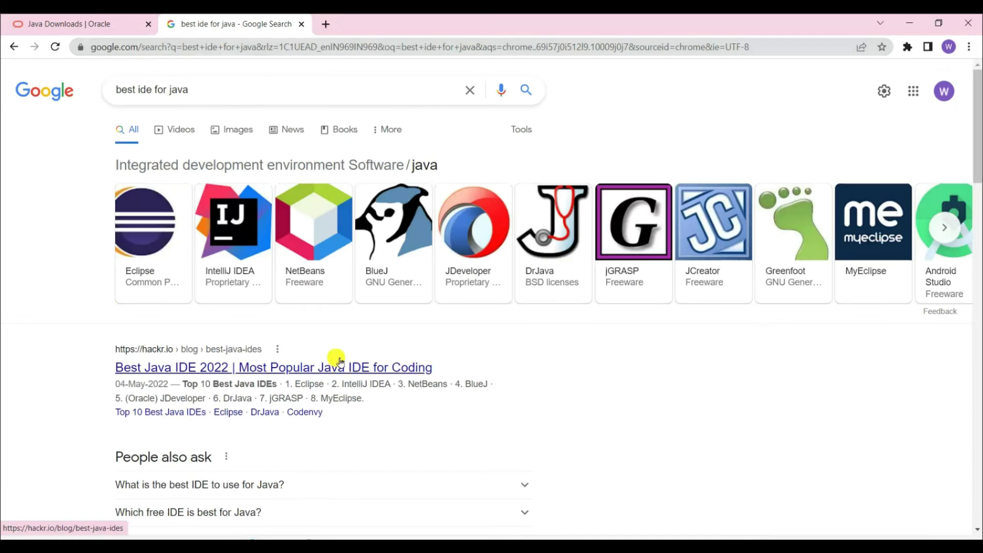
From the search results for Eclipse, open the Eclipse downloads site and choose the 2022-03 Windows installer for download
click(126, 273)
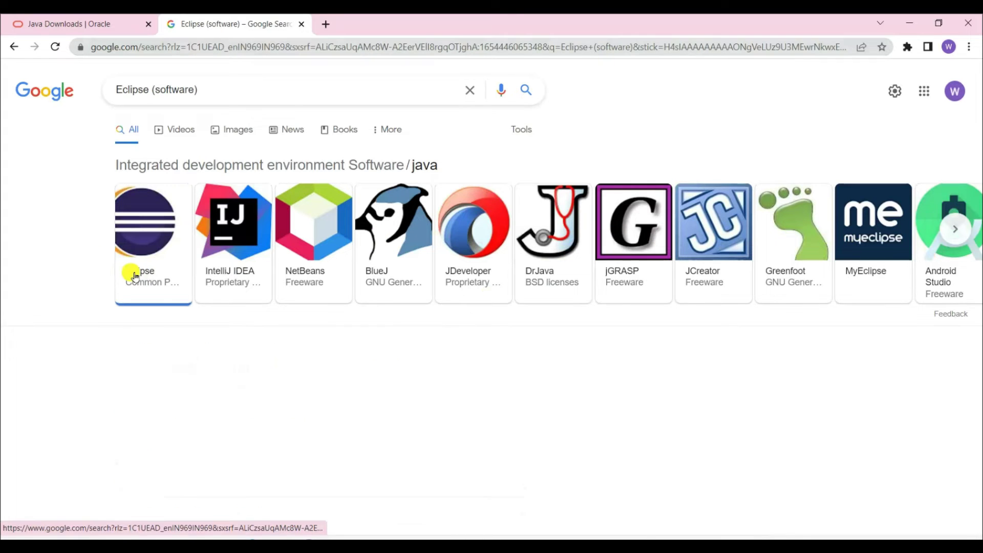
click(202, 372)
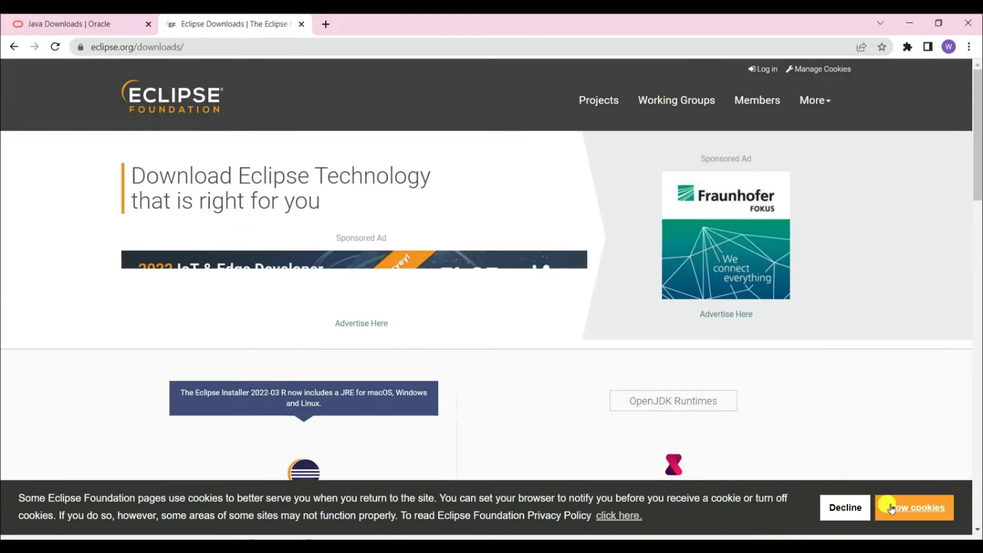
scroll(556, 283, down, 5)
drag(238, 317, 387, 309)
click(451, 325)
click(305, 353)
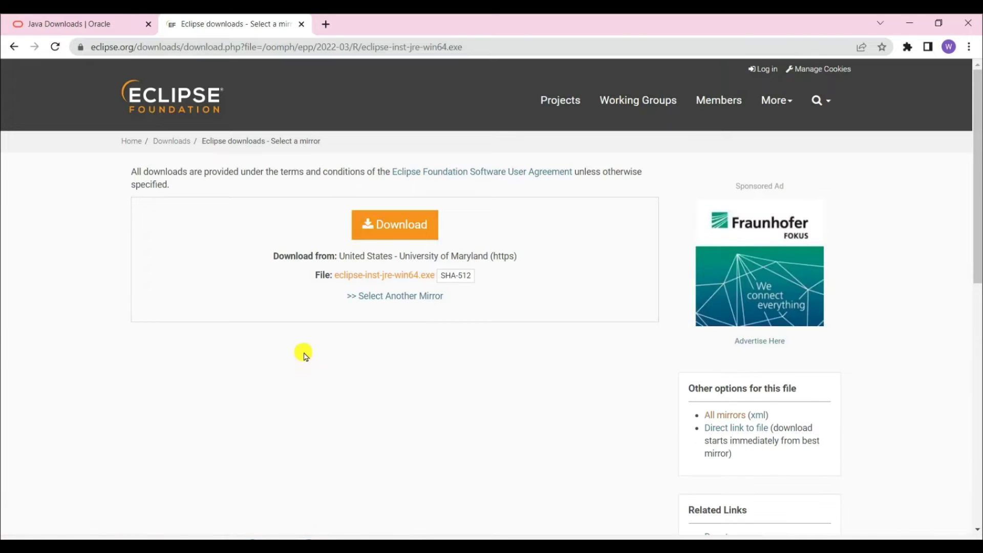
Download eclipse-inst-jre-win64.exe from the suggested mirror
click(402, 226)
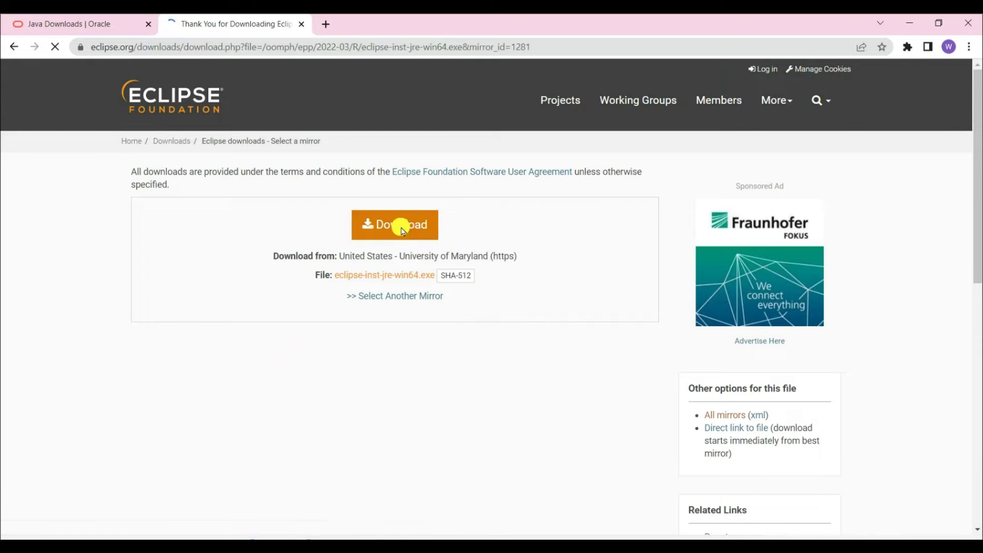
click(486, 339)
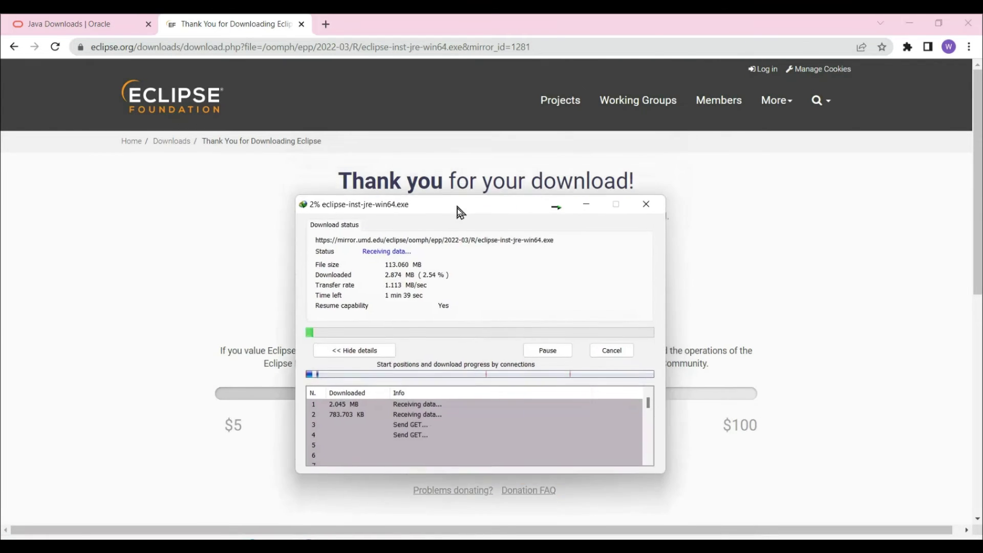
drag(328, 186, 636, 184)
click(379, 543)
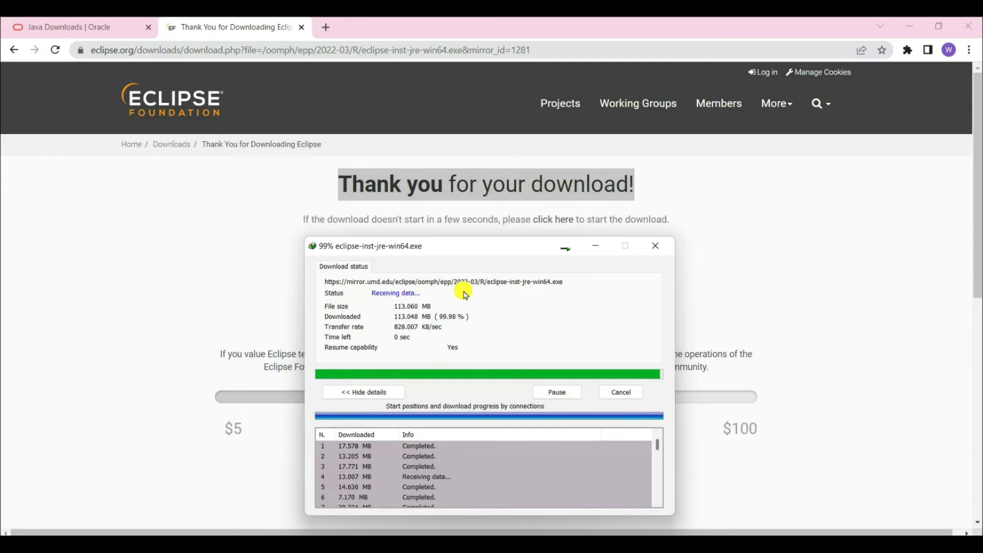
Launch eclipse-inst-jre-win64.exe from its download folder and minimise the File Explorer and browser windows
click(522, 324)
right_click(186, 139)
click(219, 182)
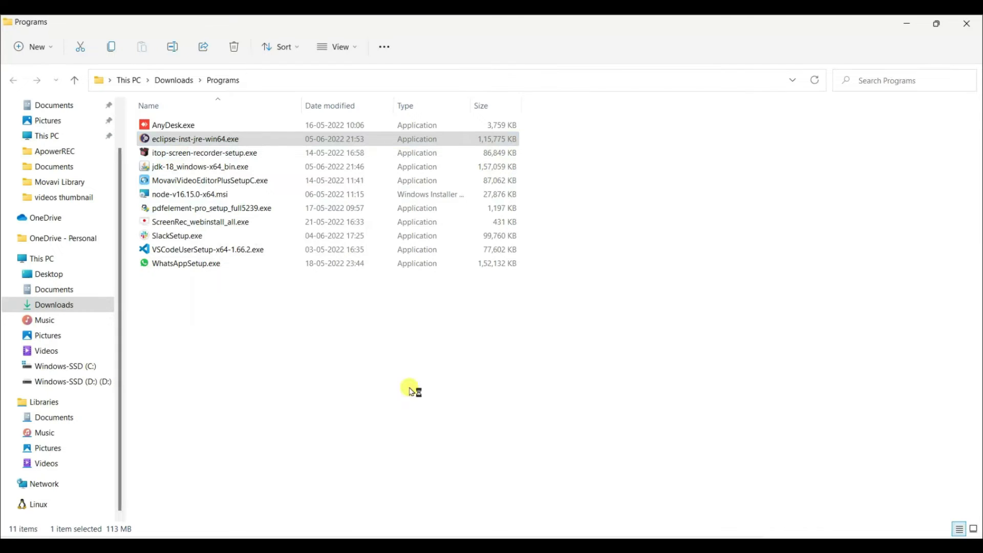
click(906, 24)
click(910, 23)
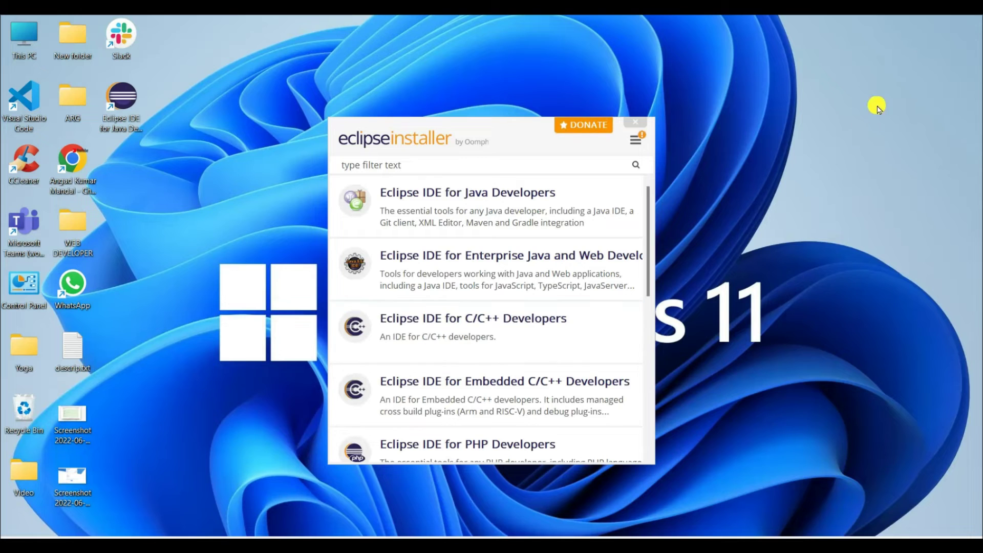
Install Eclipse IDE for Java Developers with the jdk-18.0.1.1 VM, start menu entry and desktop shortcut, and launch it
click(498, 205)
click(500, 366)
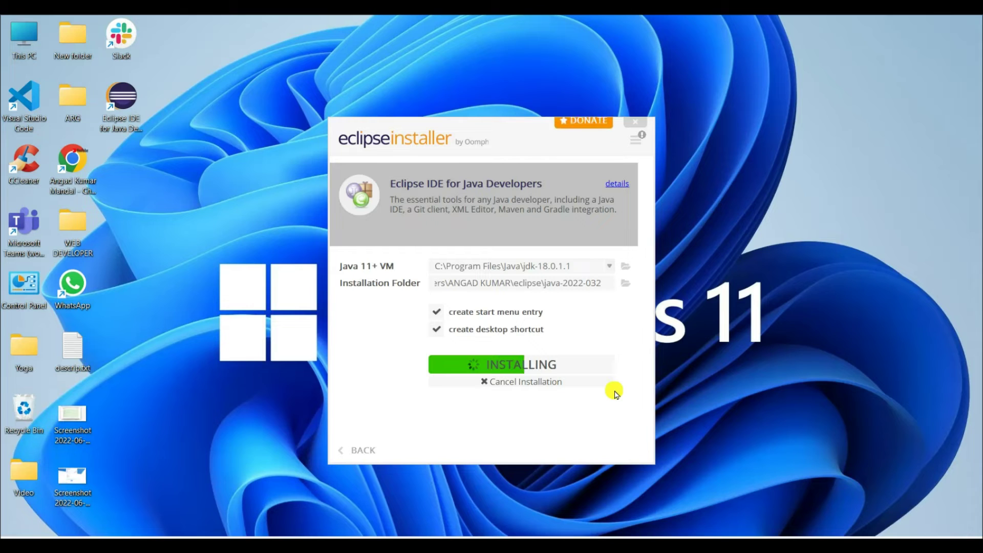
click(518, 363)
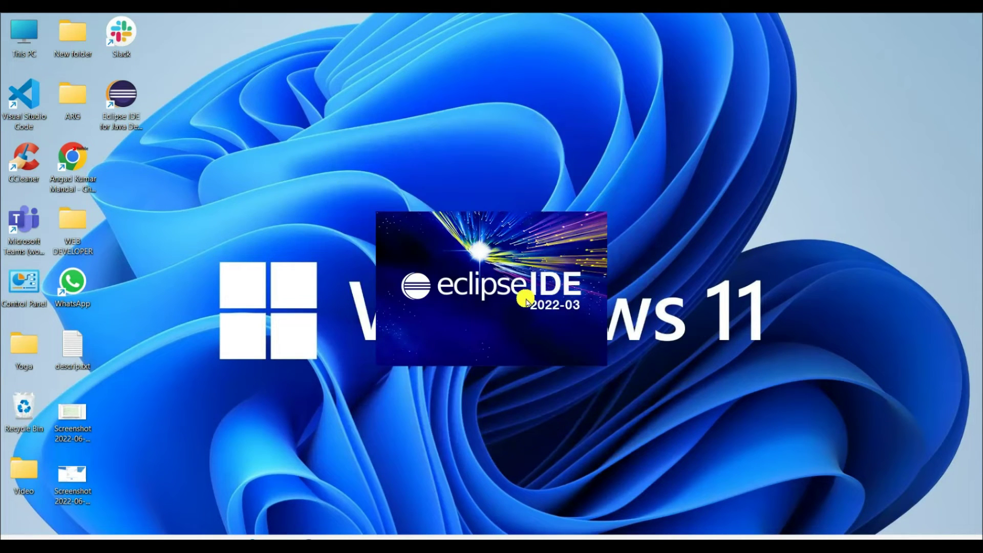
Launch the default workspace and create a Java project named firstjava with the JavaSE-17 environment and a module-info.java file
click(572, 314)
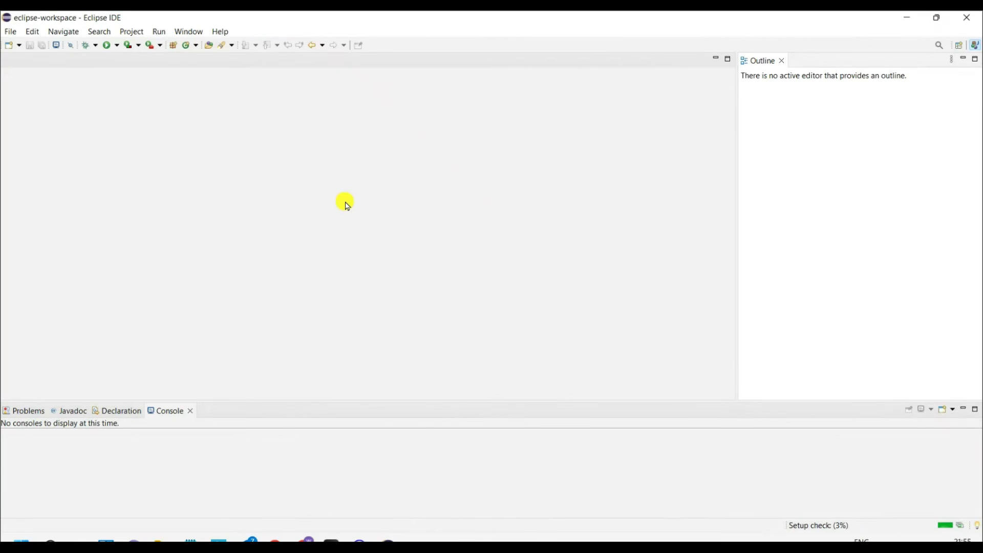
click(10, 31)
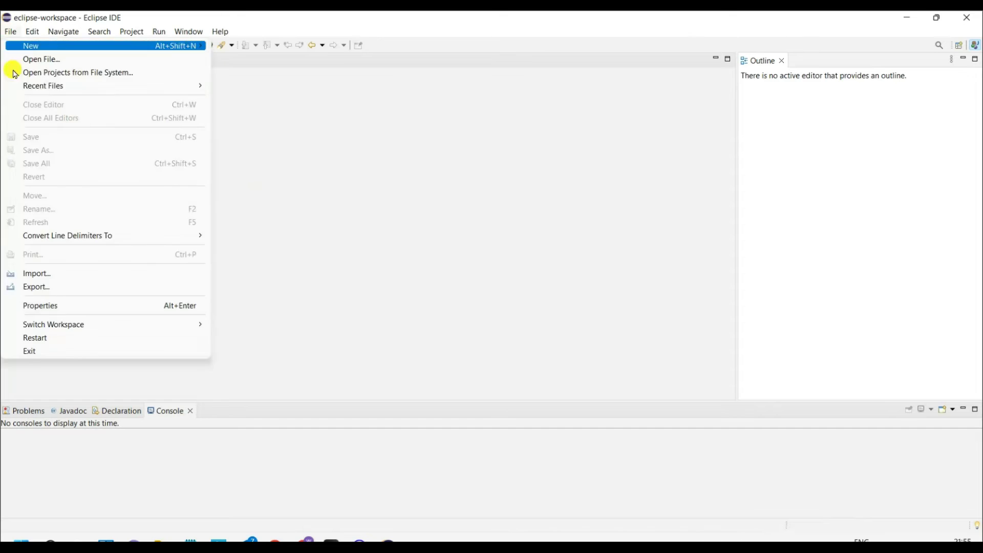
mouse_move(207, 49)
click(250, 45)
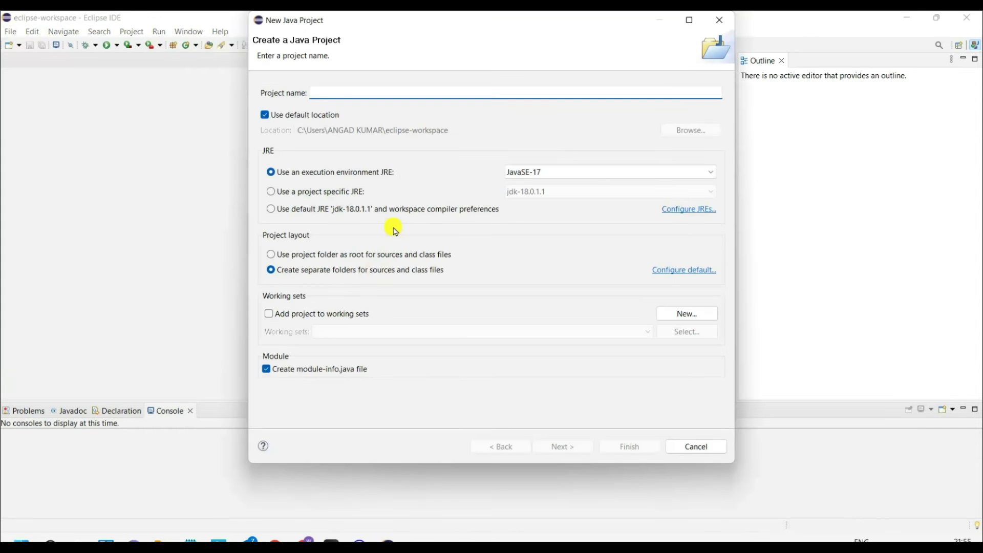
text(firstjava)
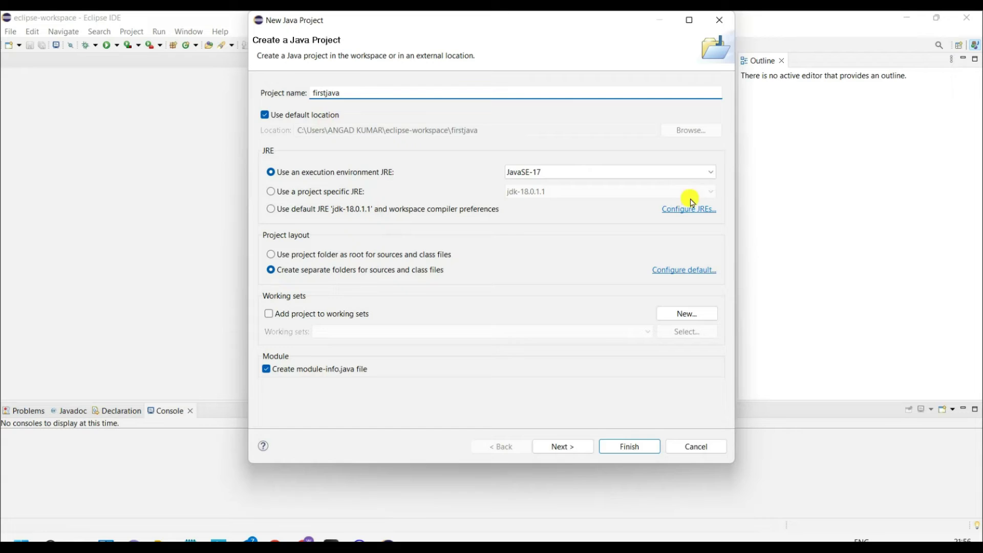
click(630, 446)
click(555, 287)
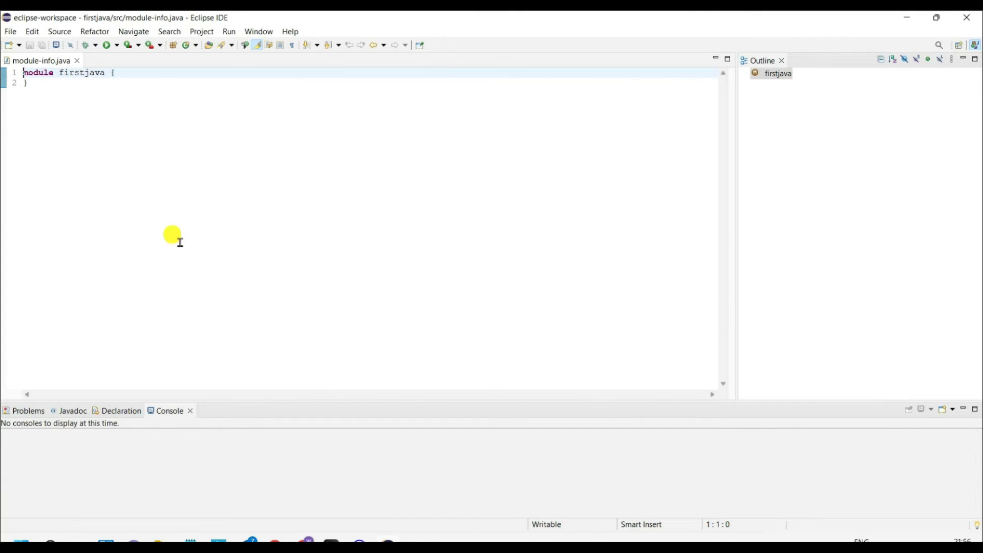
click(10, 49)
click(627, 338)
click(245, 154)
click(10, 31)
click(2, 79)
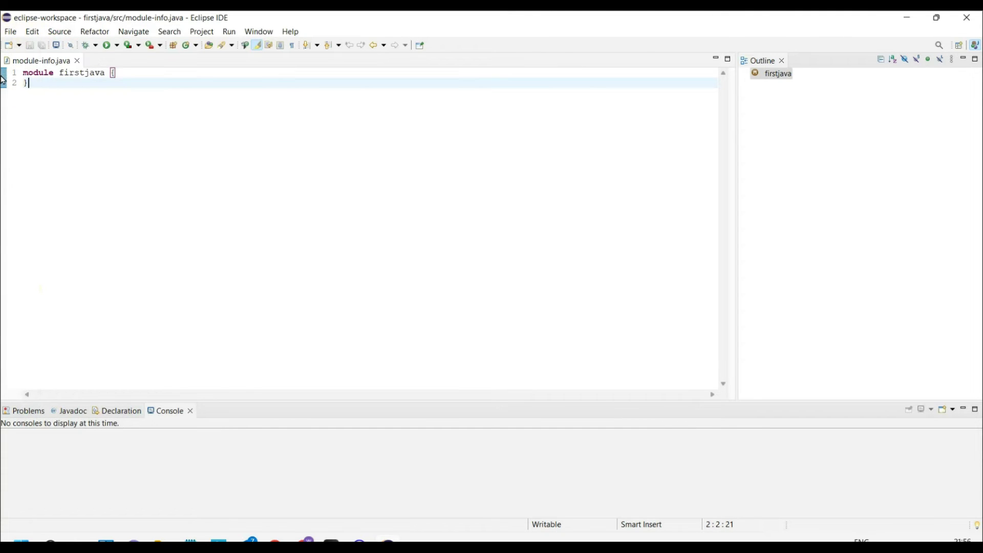
click(57, 45)
click(548, 308)
Create a public Java class named heloworld in the firstjava/src source folder, using the default package
click(10, 31)
mouse_move(154, 46)
click(238, 90)
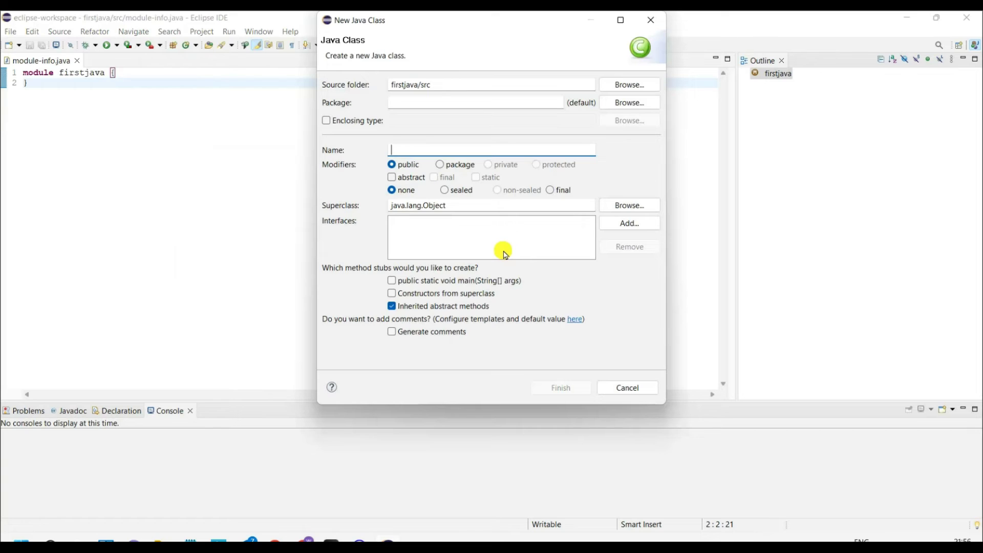
text(heloo)
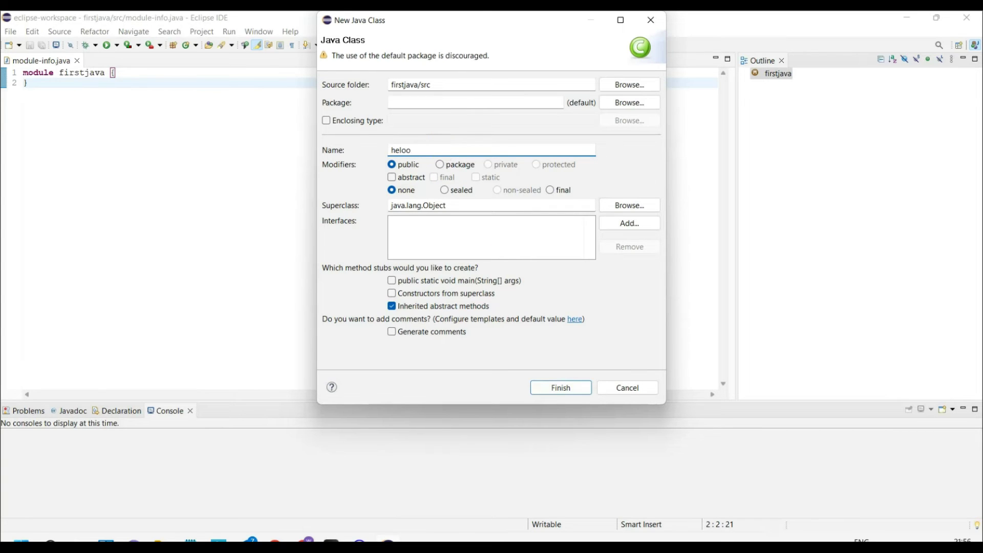
click(561, 388)
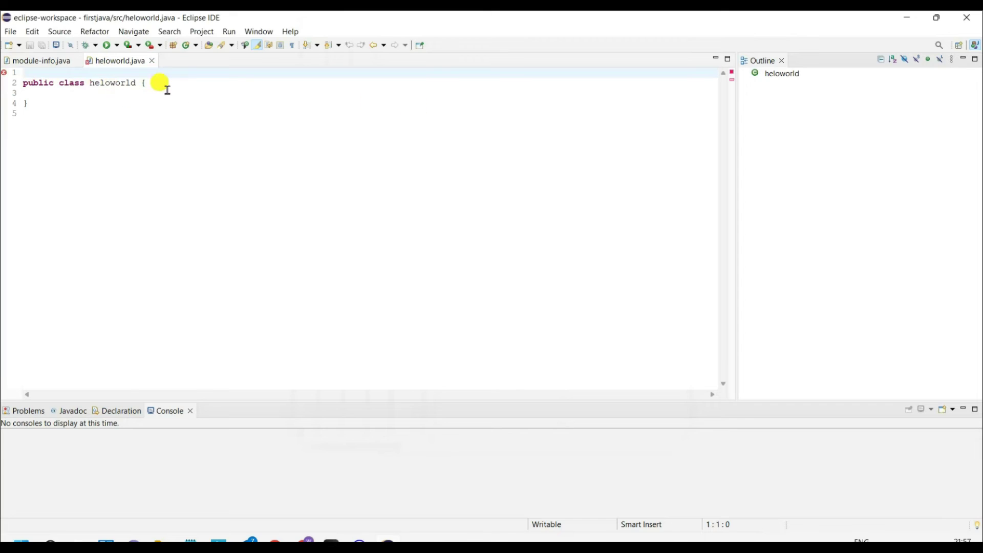
In module-info.java, declare "public class heloworld {" inside the firstjava module block
click(39, 60)
click(137, 75)
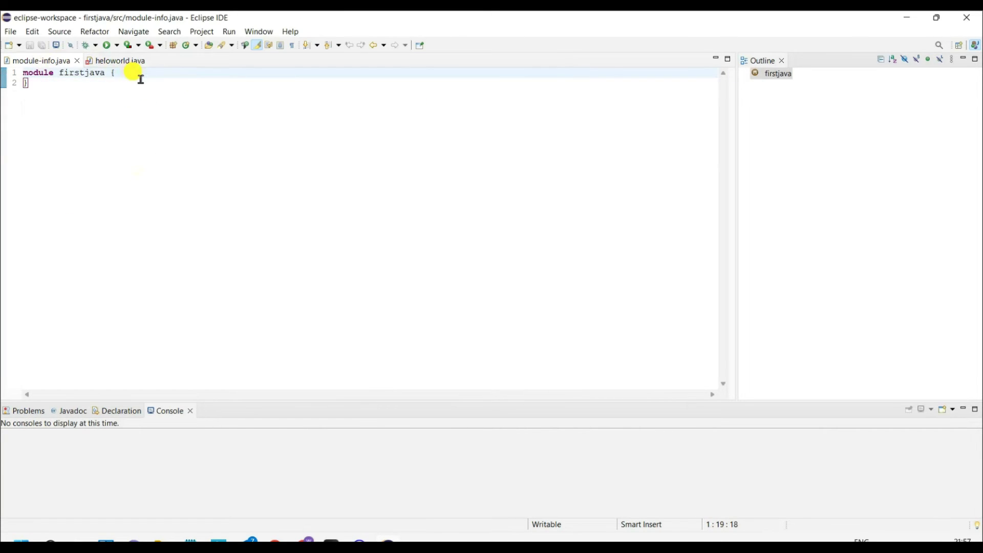
key(Return)
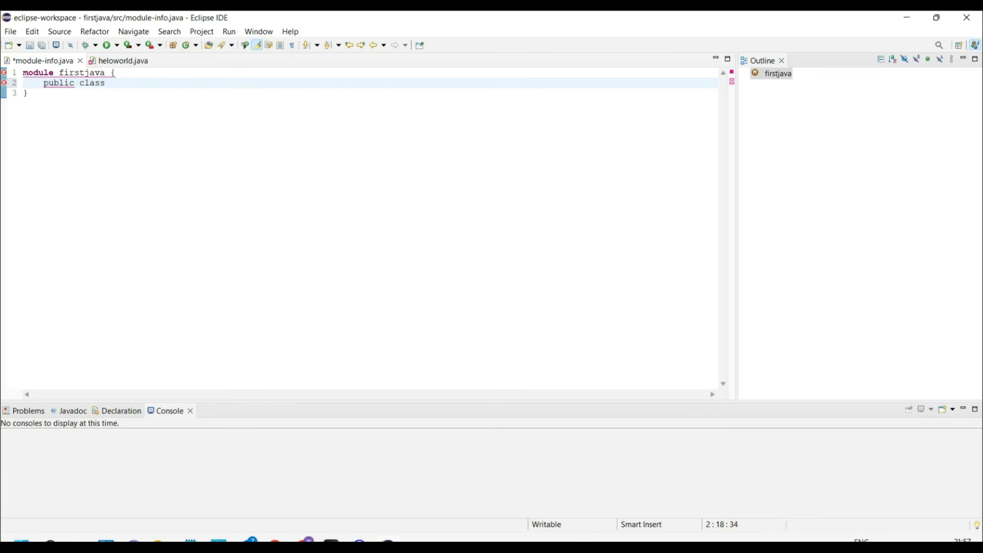
text(heloworld {)
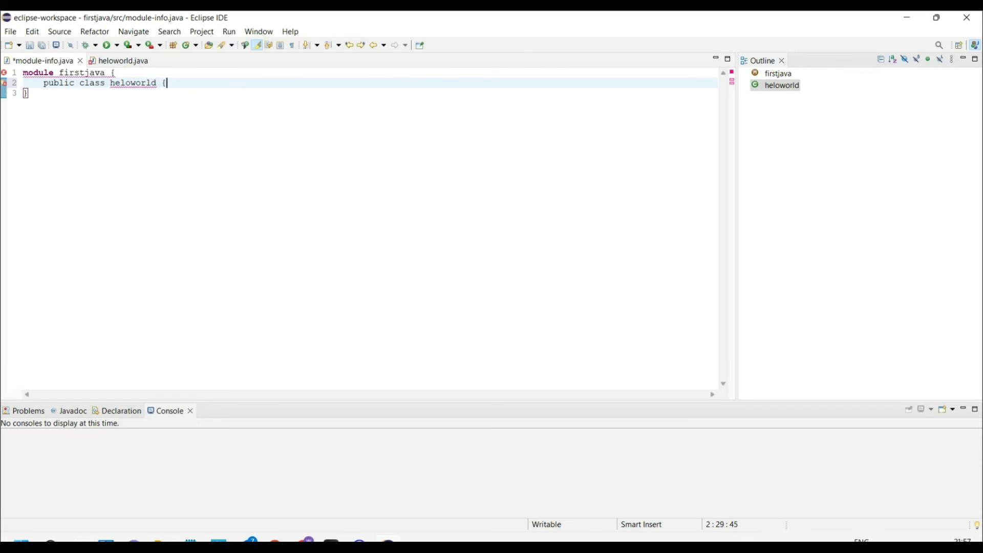
key(Return)
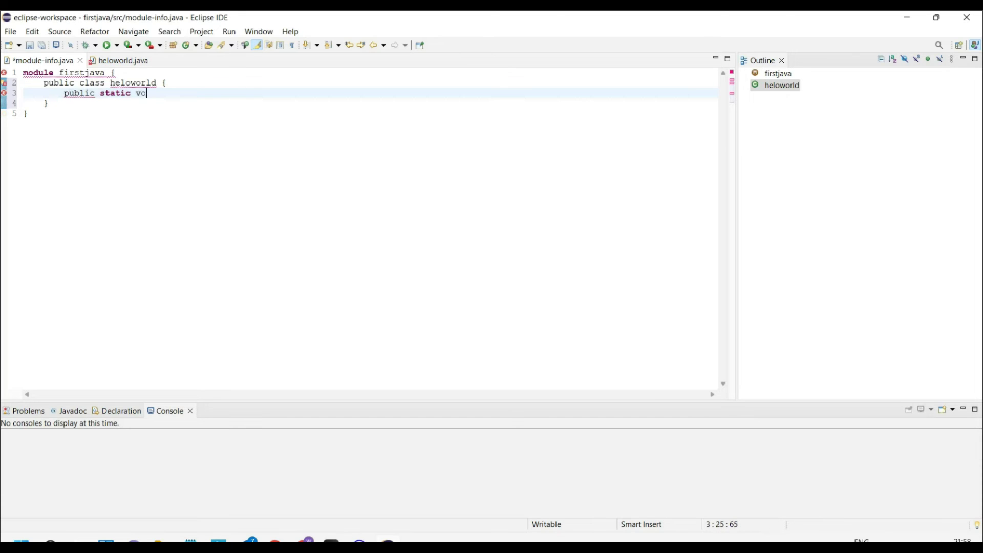
Add the method "public static void main (String args[]) {" inside the heloworld class in module-info.java
text(public static void main ()
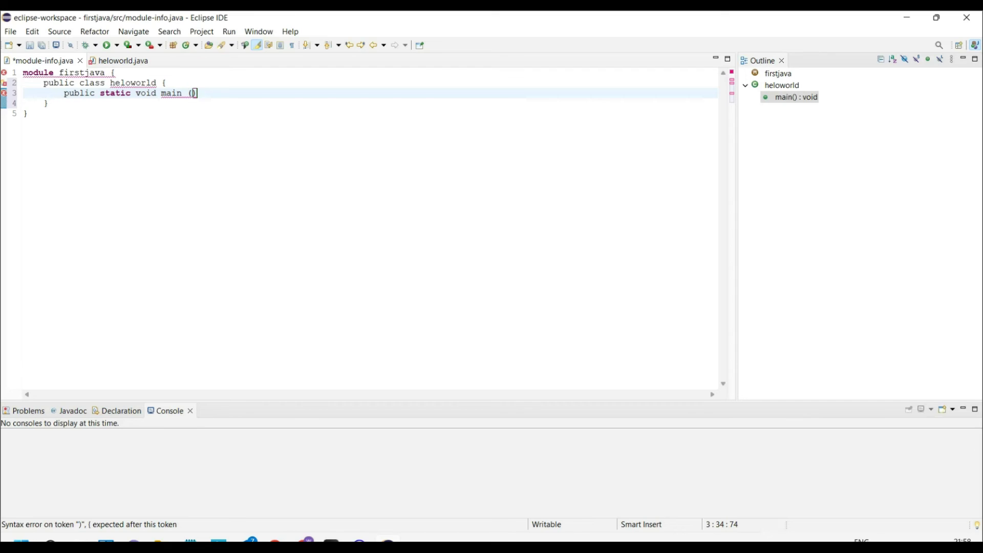
text(String)
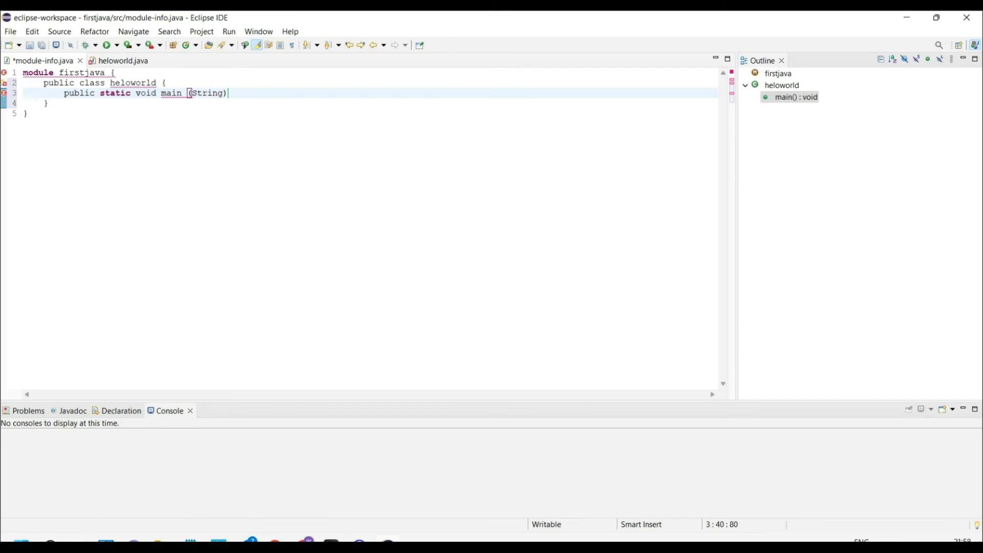
text( args)
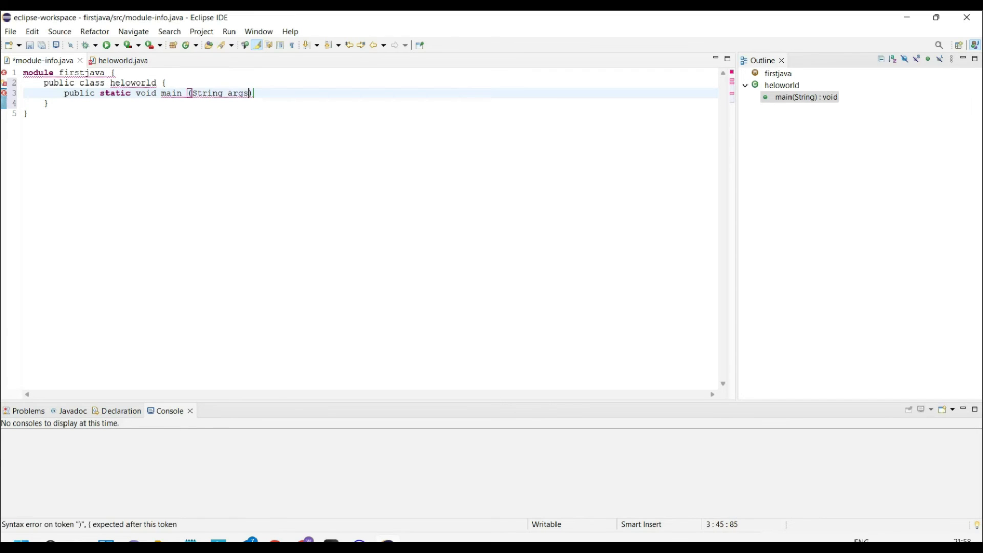
text([)
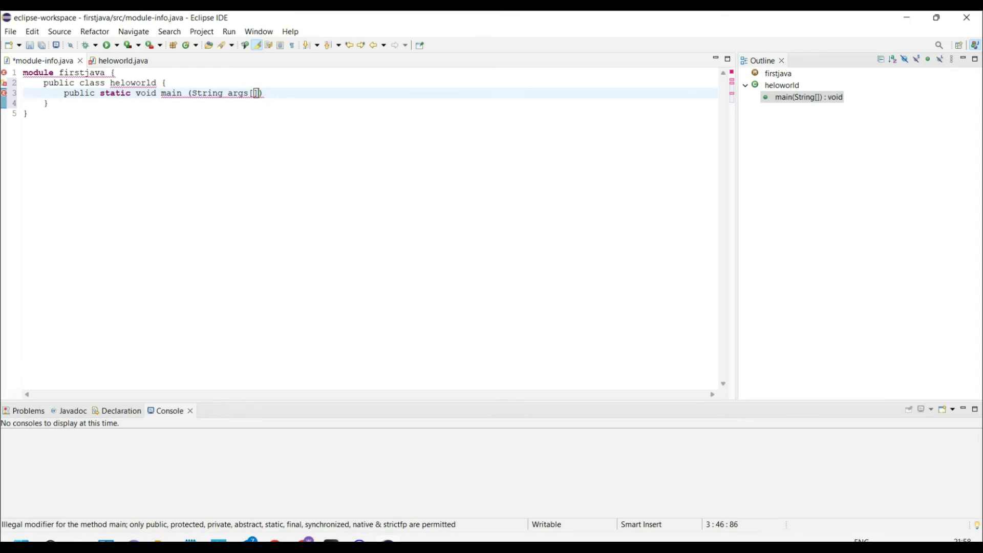
text(]) {)
key(Return)
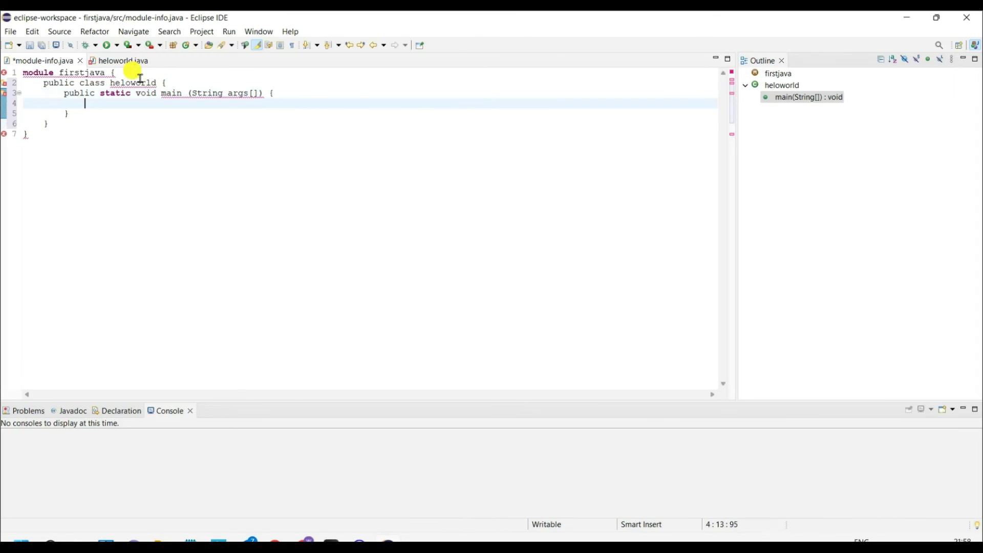
Write the statement System.out.print("Hello World"); inside the main method, leaving a blank line above it
key(Return)
text(System.out.print)
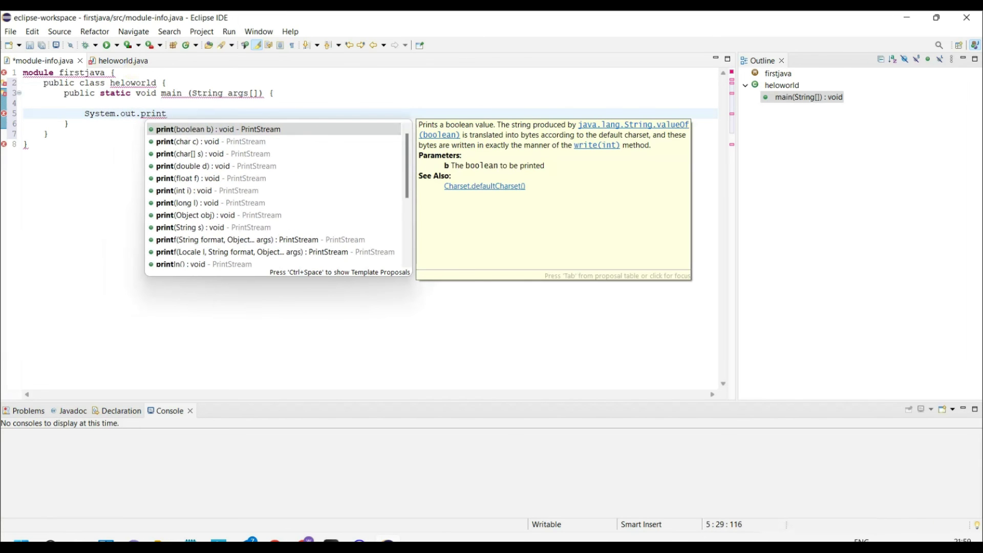
key(Tab)
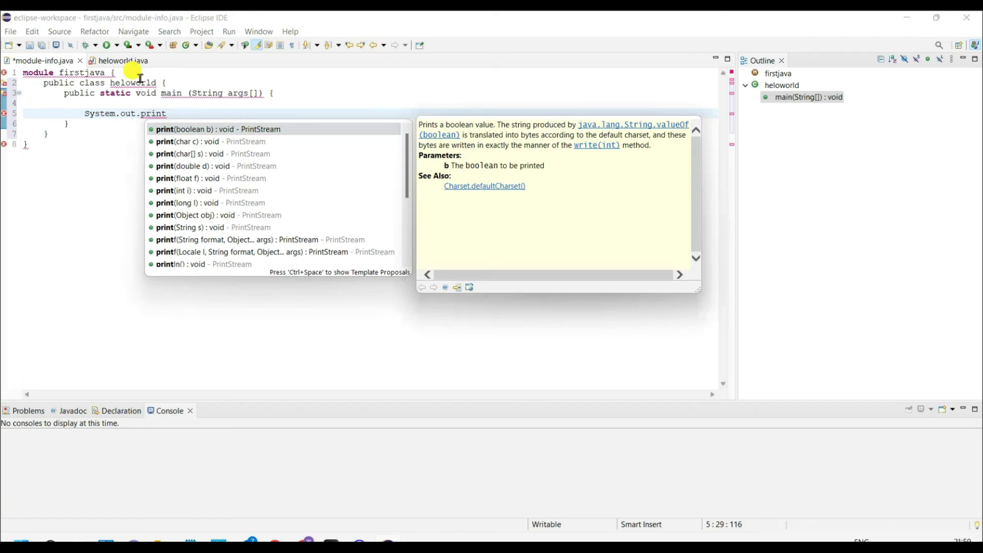
click(188, 118)
text(("Hello World");)
Run the Java program with its Hello World print statement
click(295, 181)
click(235, 32)
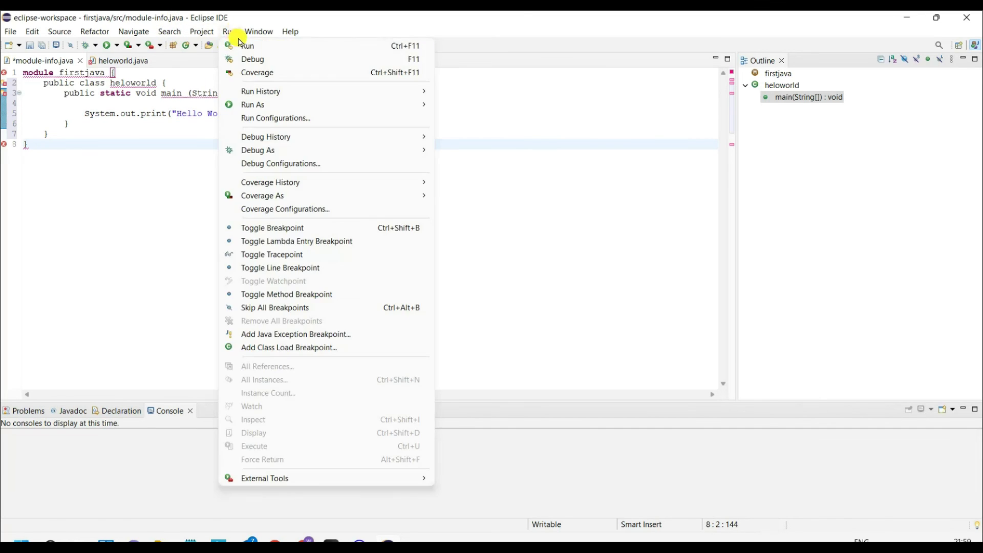
click(246, 45)
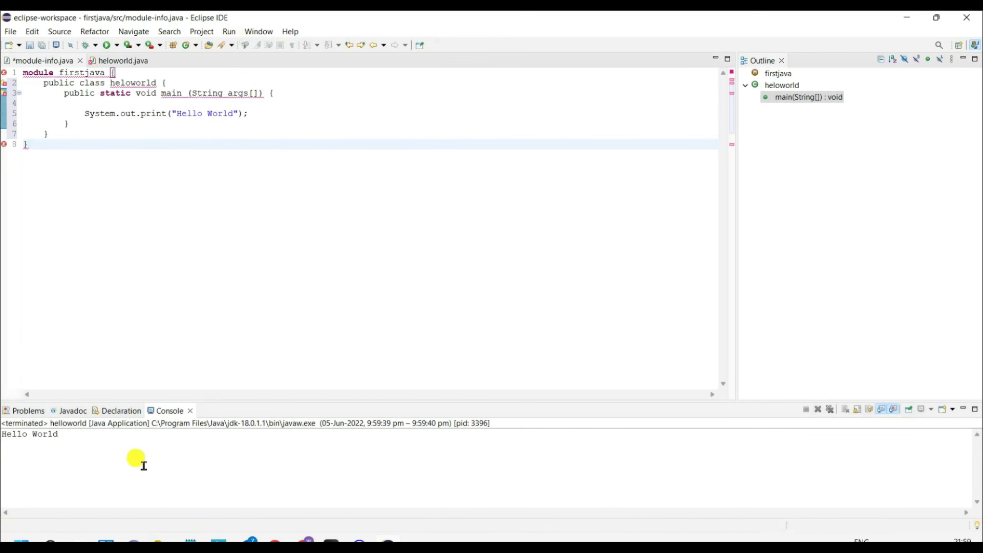